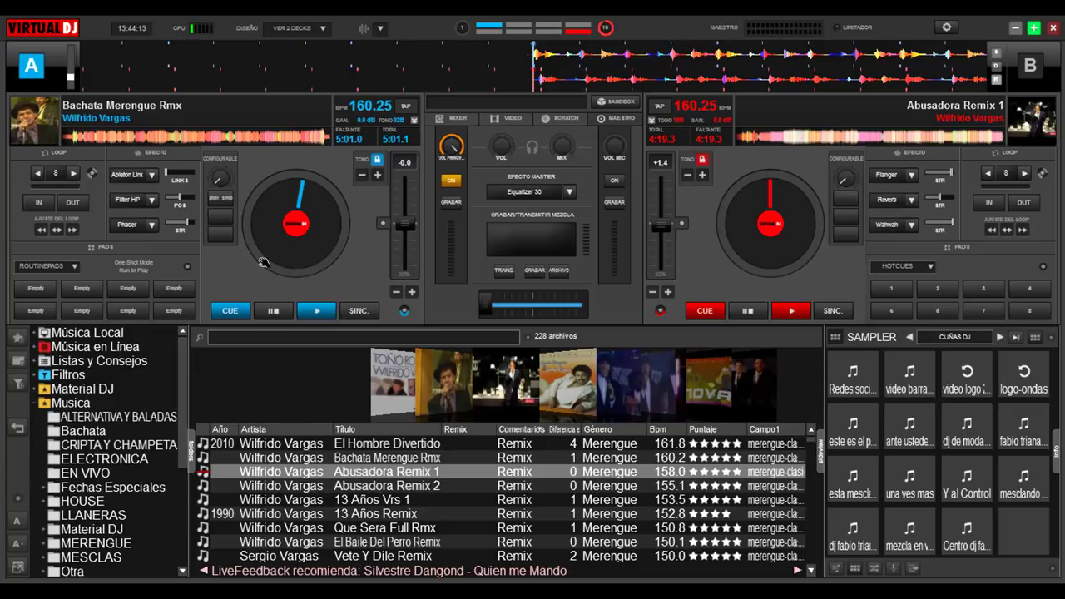
Step: Examine the action script assigned to deck A's first configurable button, reviewing its play_sync and auto_crossfade parts, and close the editor
{"action": "right_click", "coordinate": [222, 207]}
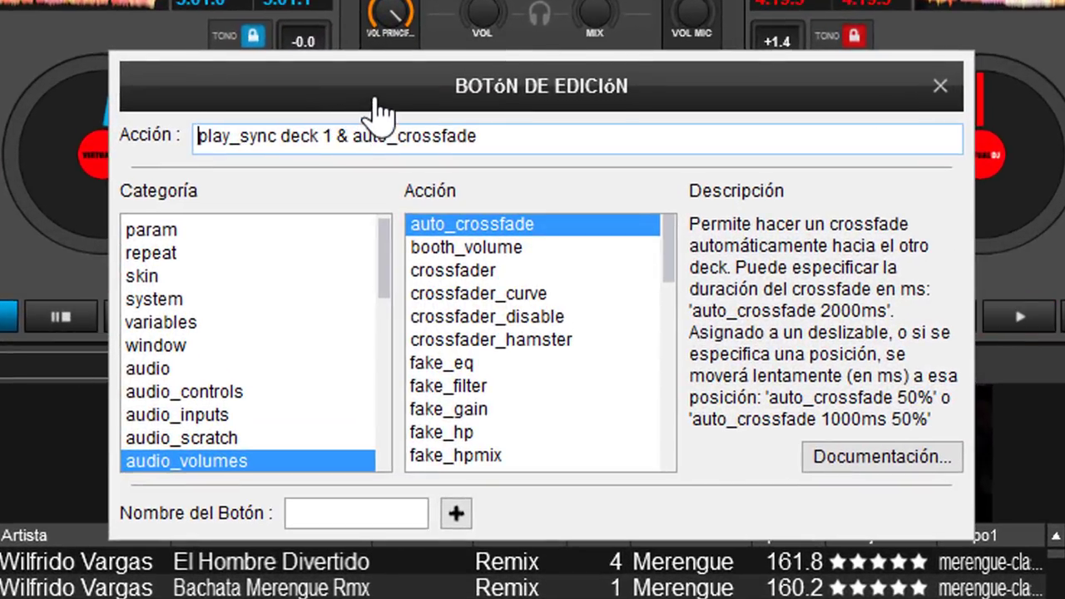
{"action": "left_click_drag", "start_coordinate": [376, 100], "coordinate": [383, 48]}
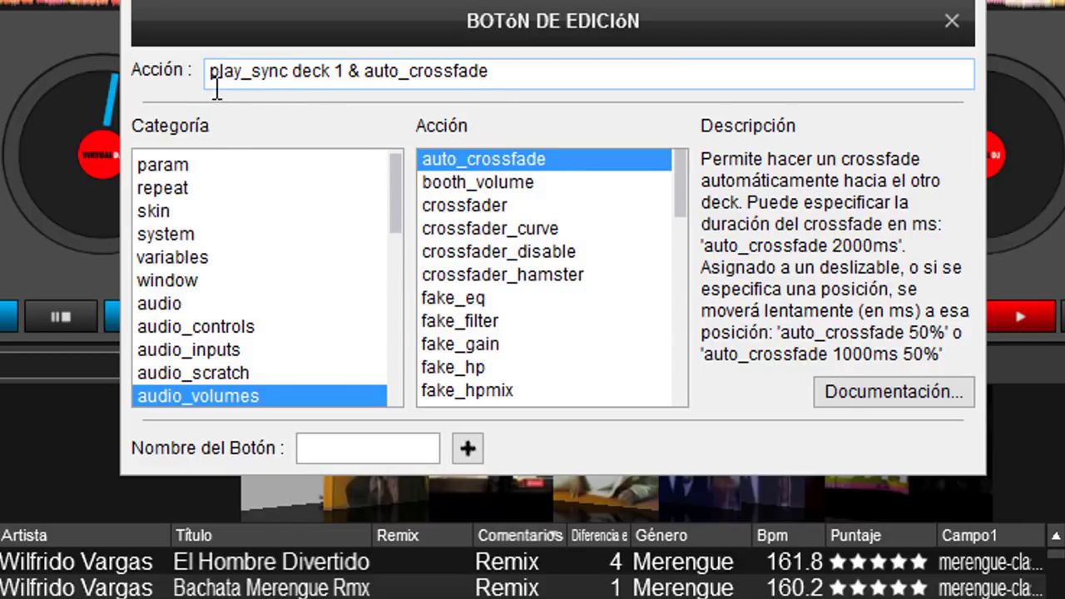
{"action": "double_click", "coordinate": [260, 83]}
{"action": "left_click", "coordinate": [266, 87]}
{"action": "double_click", "coordinate": [295, 77]}
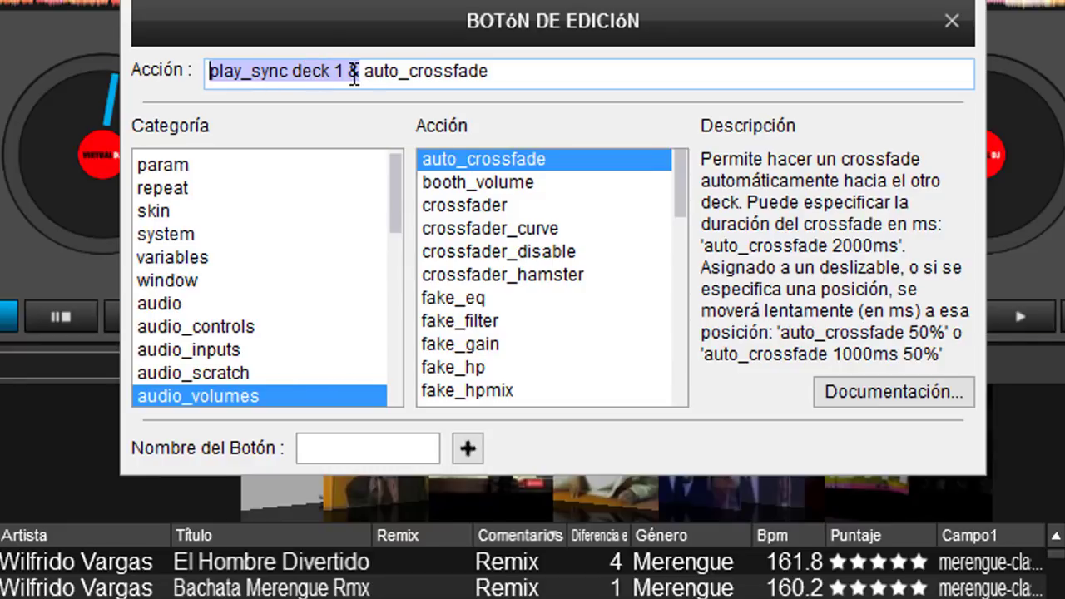
{"action": "left_click_drag", "start_coordinate": [353, 73], "coordinate": [333, 75]}
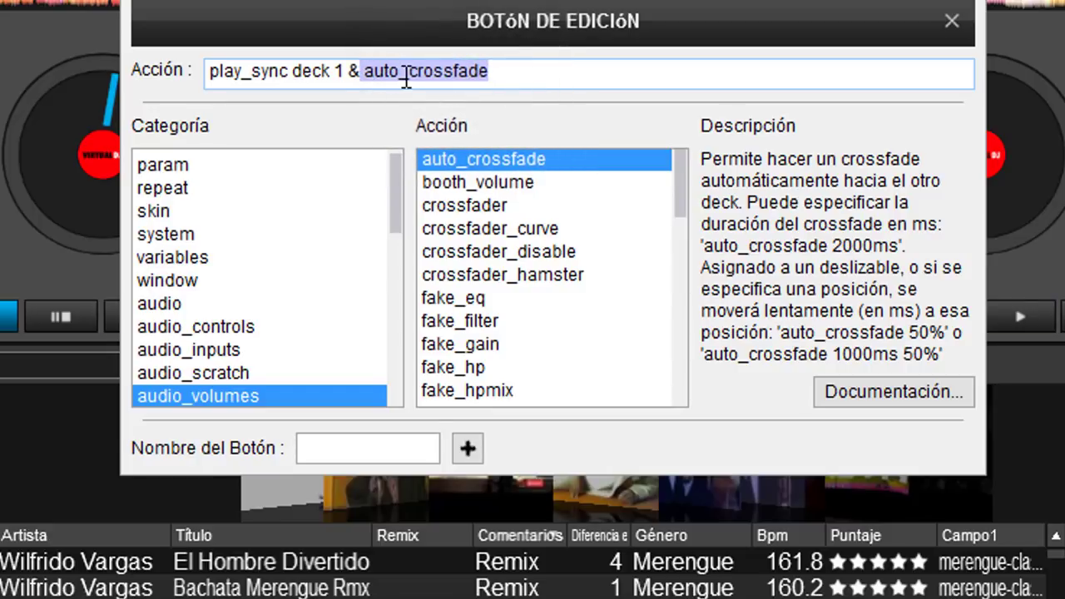
{"action": "left_click", "coordinate": [509, 80]}
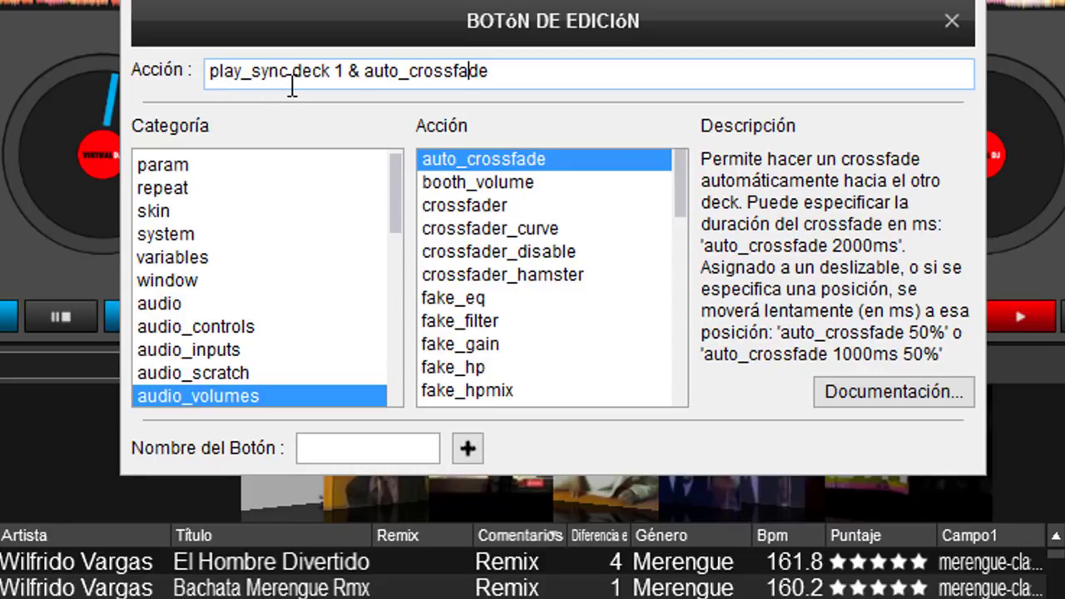
{"action": "left_click_drag", "start_coordinate": [292, 88], "coordinate": [330, 81]}
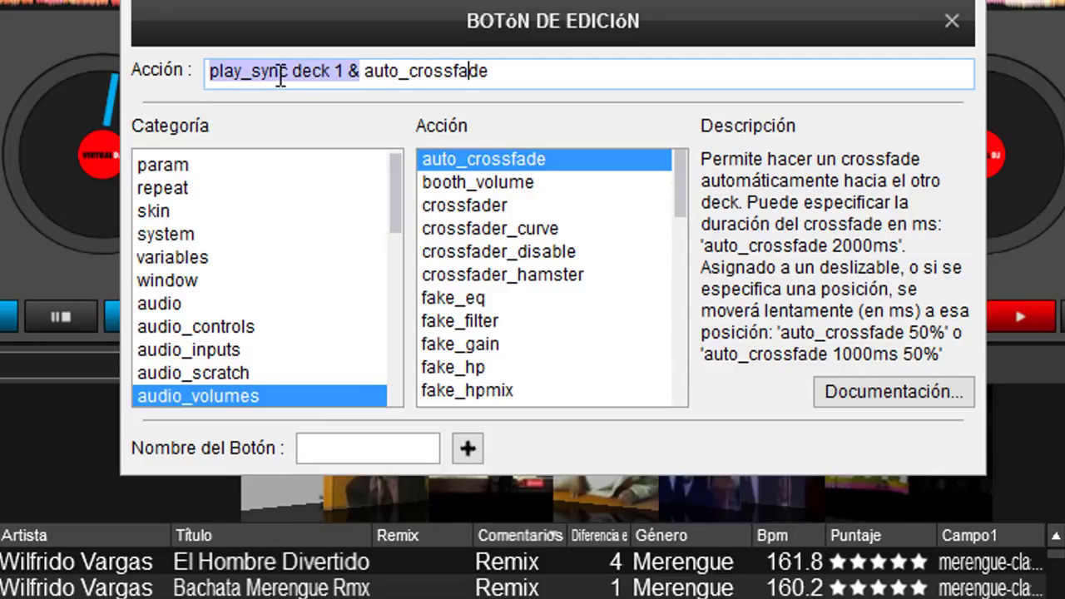
{"action": "double_click", "coordinate": [388, 79]}
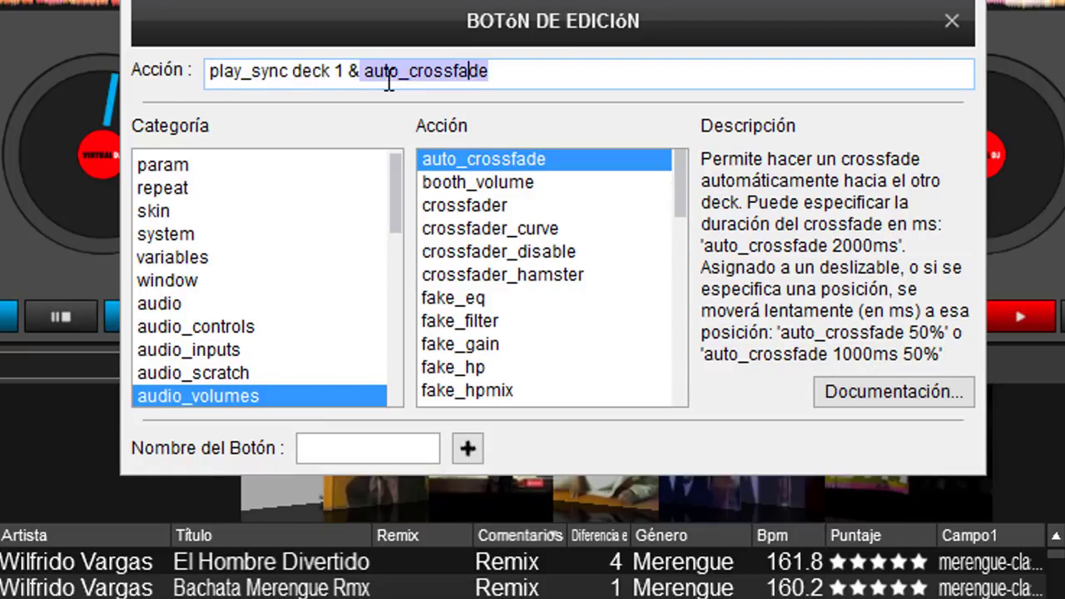
{"action": "left_click_drag", "start_coordinate": [210, 70], "coordinate": [360, 70]}
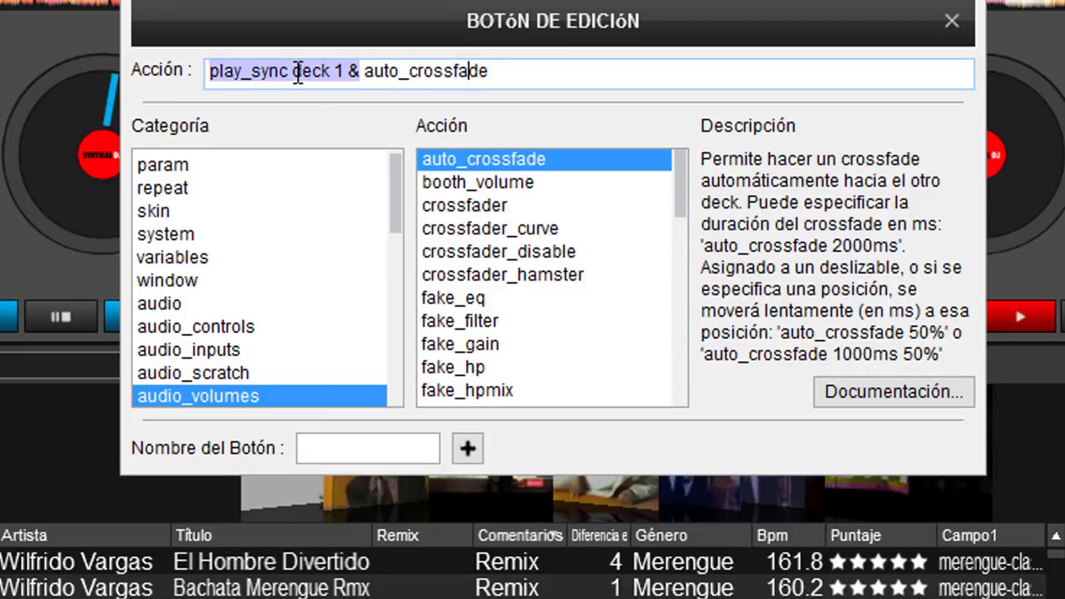
{"action": "double_click", "coordinate": [399, 75]}
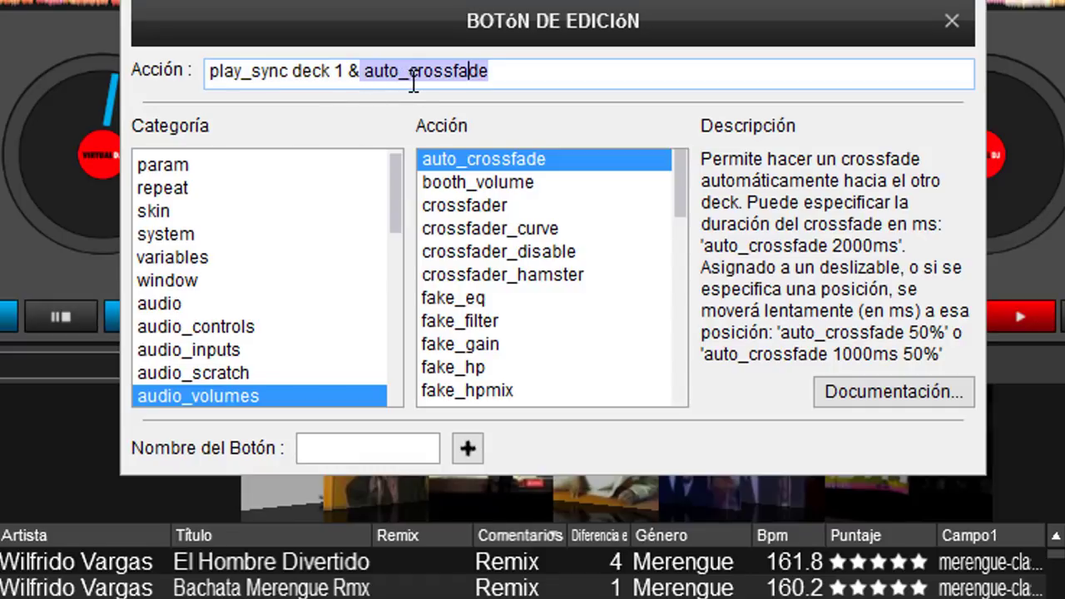
{"action": "left_click", "coordinate": [378, 87]}
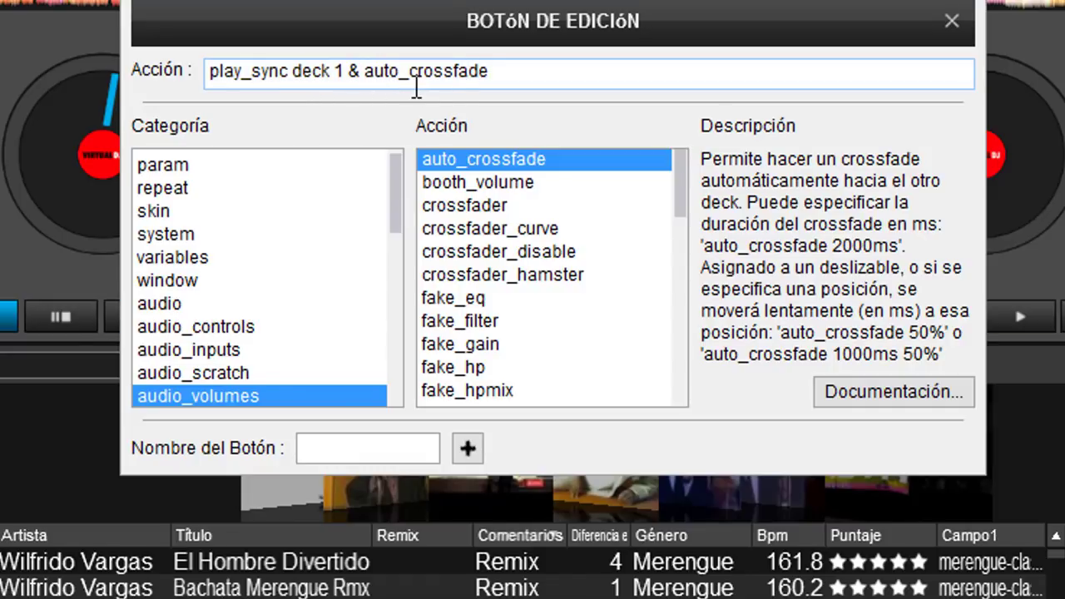
{"action": "left_click_drag", "start_coordinate": [360, 71], "coordinate": [209, 71]}
{"action": "double_click", "coordinate": [366, 75]}
{"action": "left_click", "coordinate": [367, 75]}
{"action": "left_click_drag", "start_coordinate": [210, 71], "coordinate": [367, 75]}
{"action": "double_click", "coordinate": [405, 74]}
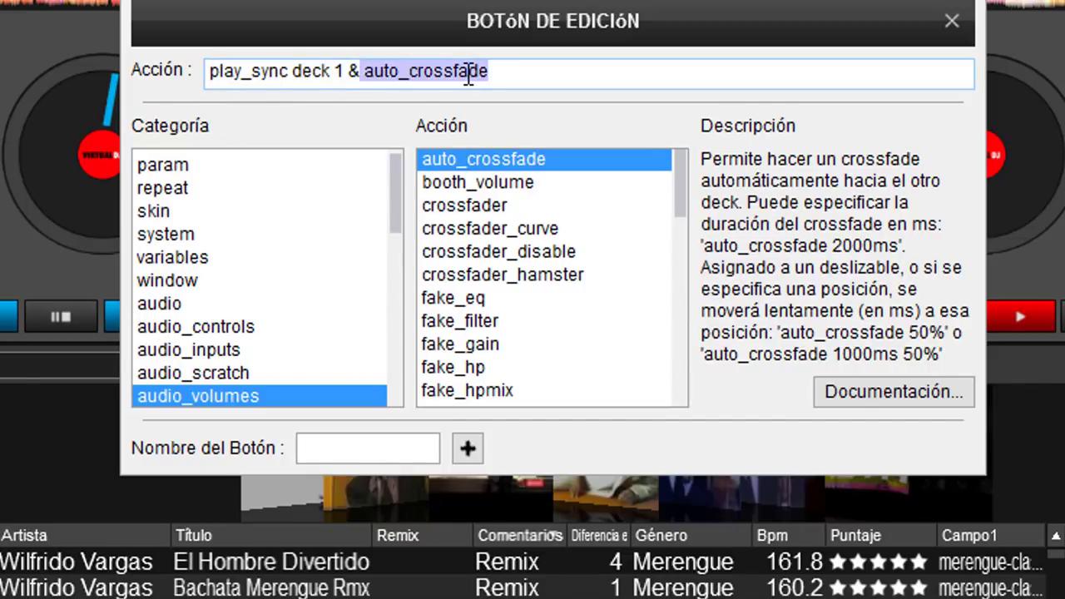
{"action": "left_click", "coordinate": [444, 159]}
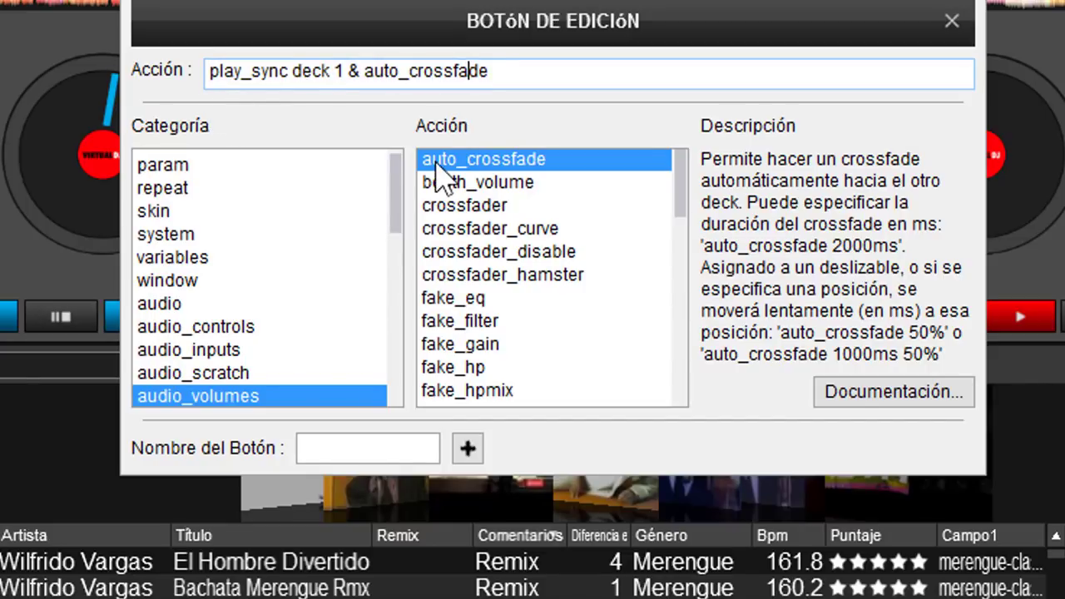
{"action": "left_click", "coordinate": [951, 23]}
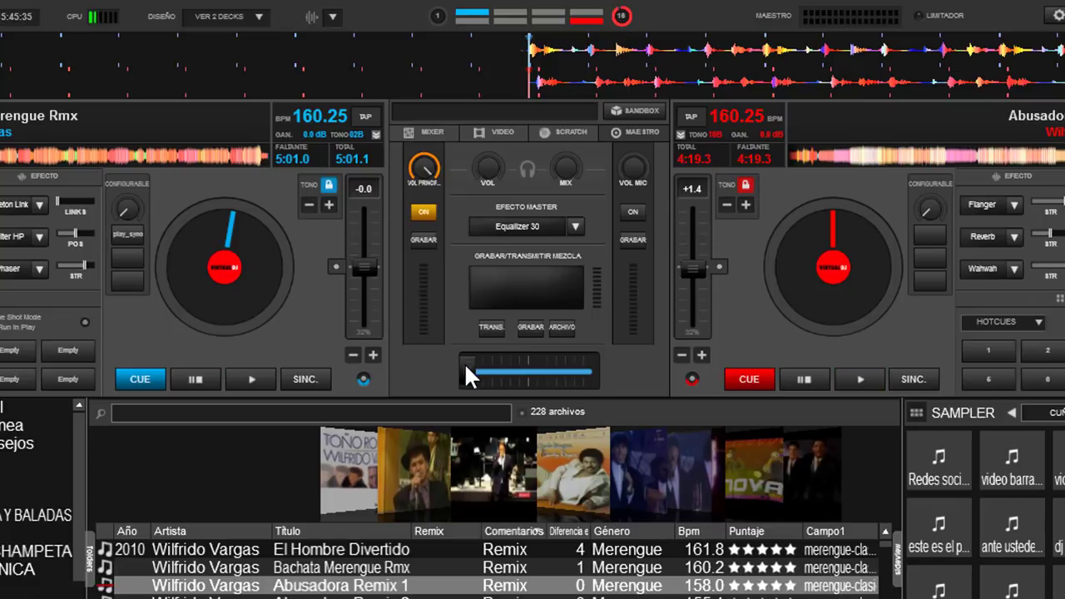
Step: With the action editors of both decks' first configurable buttons open, copy the complete action script from deck A's button
{"action": "right_click", "coordinate": [125, 235]}
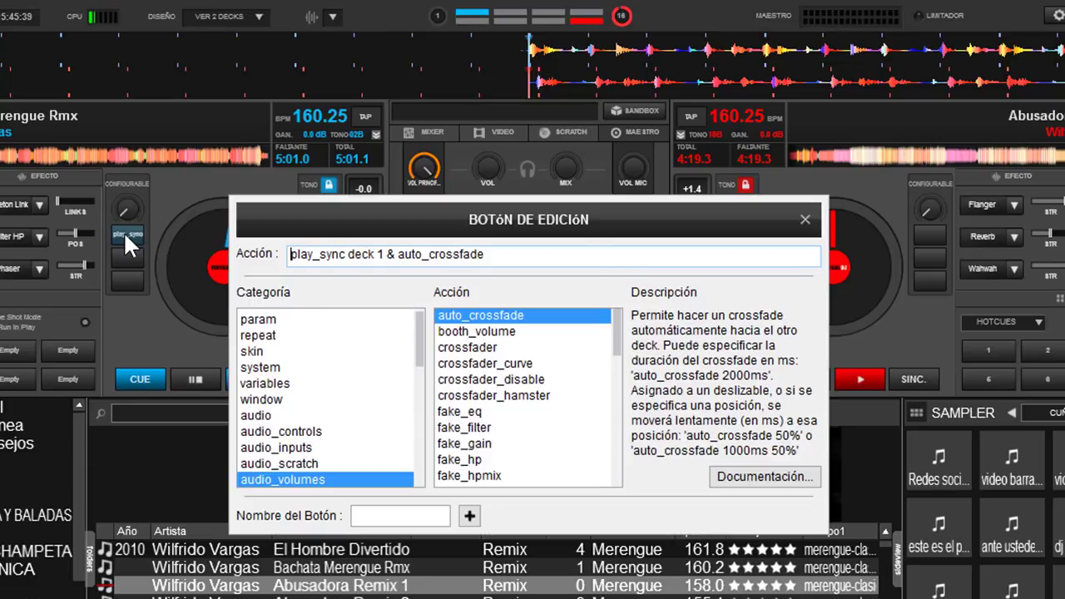
{"action": "left_click_drag", "start_coordinate": [290, 254], "coordinate": [396, 255]}
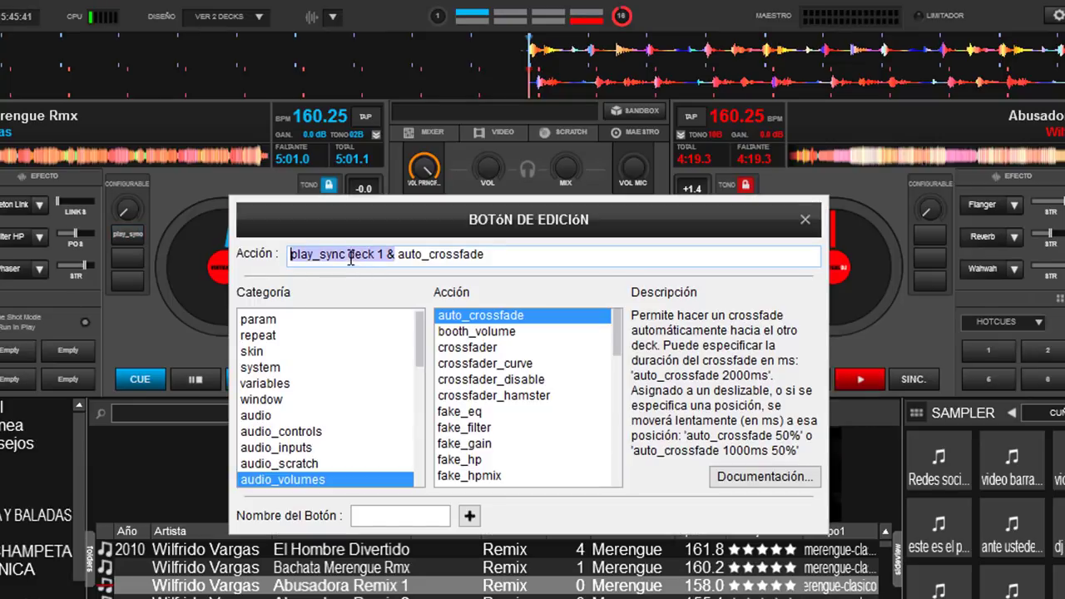
{"action": "right_click", "coordinate": [914, 239]}
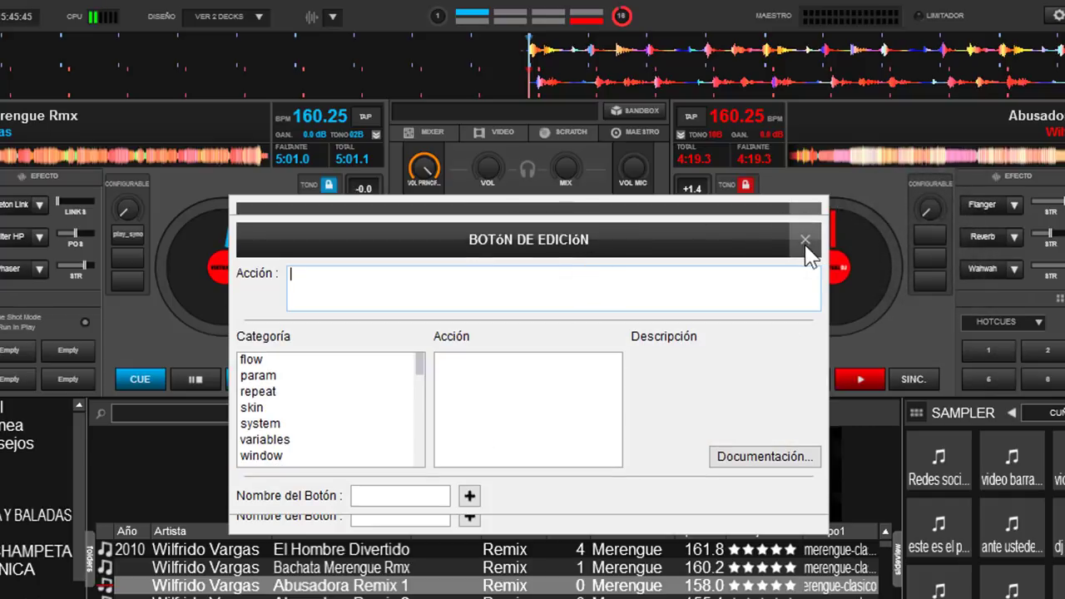
{"action": "left_click_drag", "start_coordinate": [291, 255], "coordinate": [487, 255]}
{"action": "left_click", "coordinate": [544, 257]}
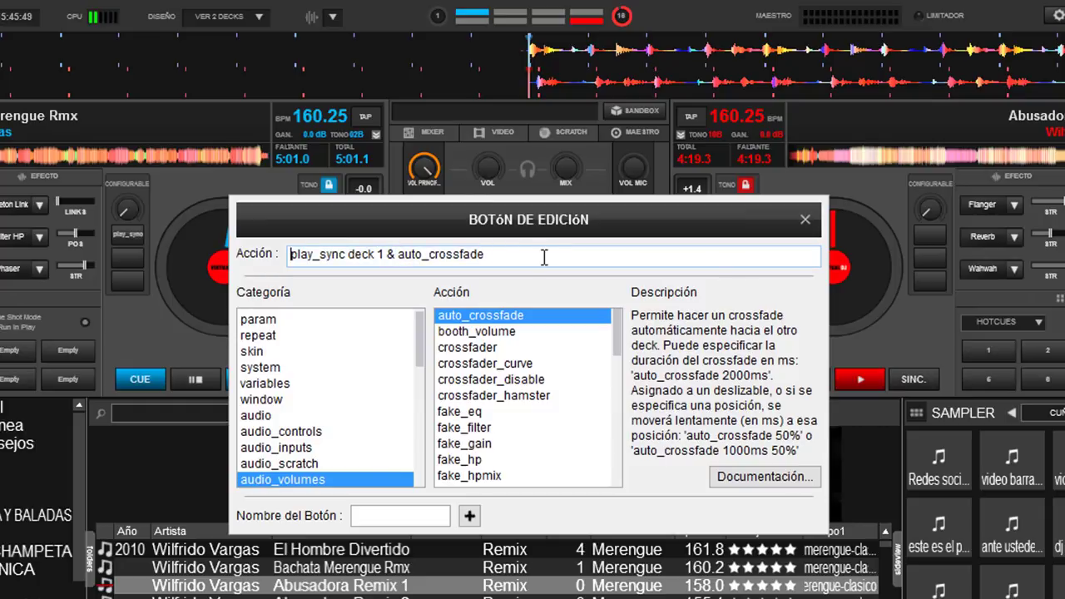
{"action": "right_click", "coordinate": [931, 232]}
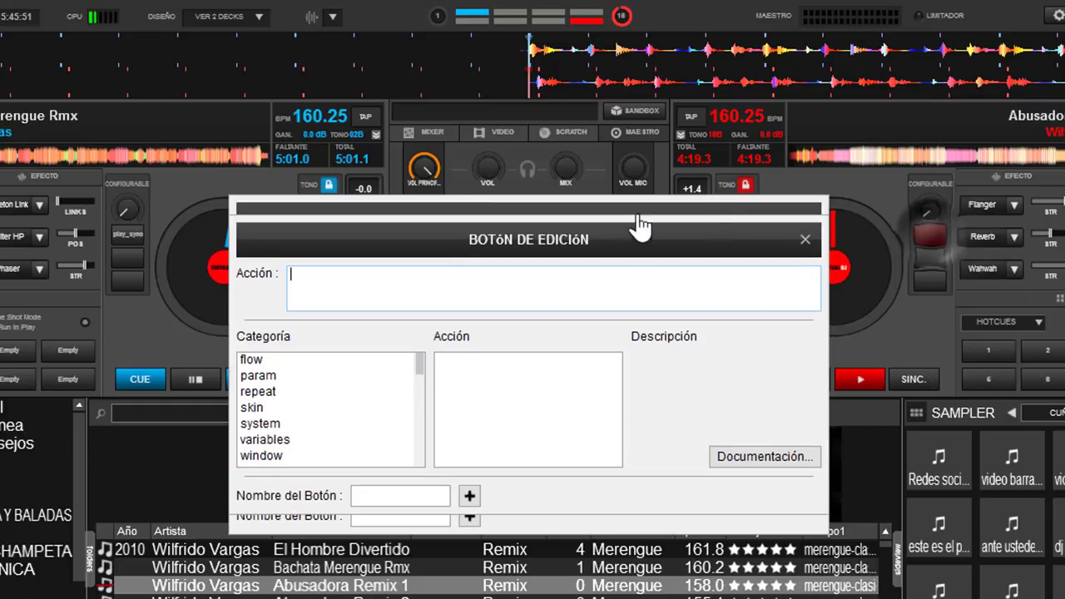
{"action": "left_click_drag", "start_coordinate": [624, 240], "coordinate": [613, 302]}
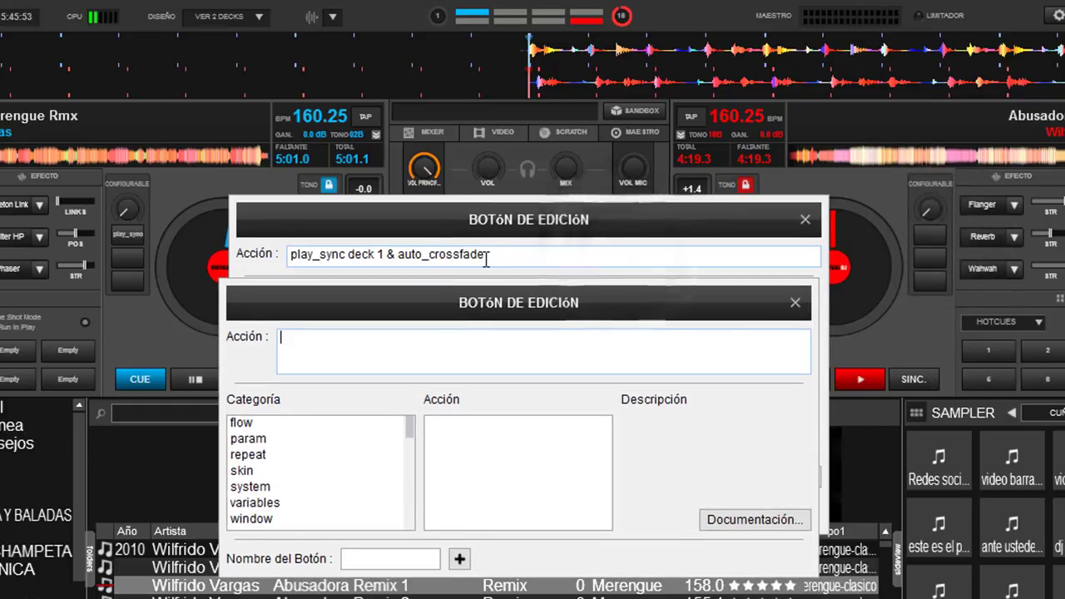
{"action": "left_click_drag", "start_coordinate": [487, 257], "coordinate": [279, 254]}
{"action": "key", "text": "ctrl+c"}
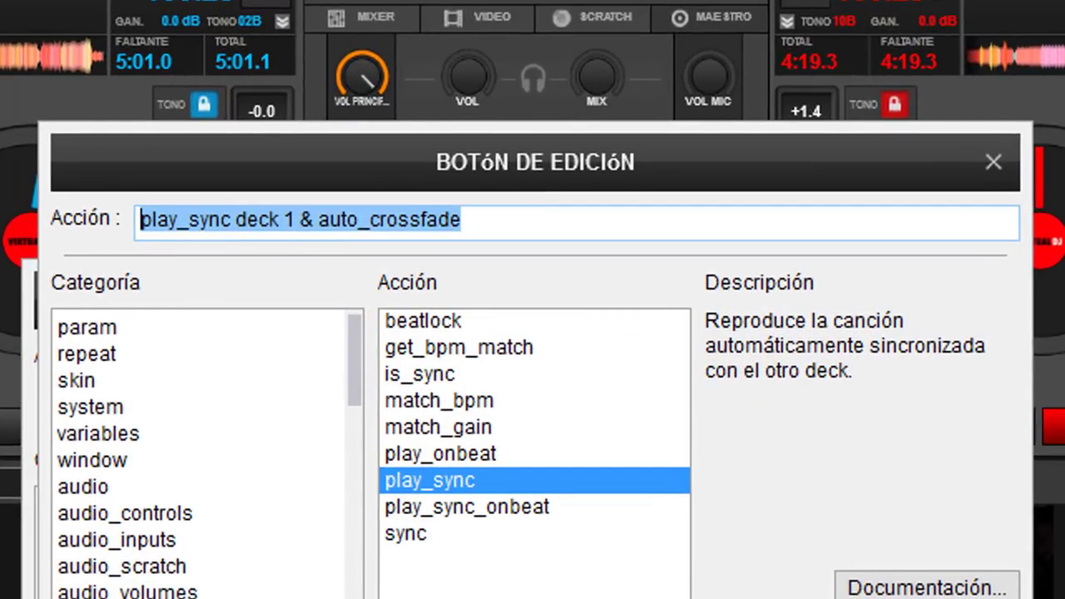
Step: Paste the script into deck B's button, change it to "play_sync deck 2 & auto_crossfade", and close both editors
{"action": "left_click", "coordinate": [285, 413]}
{"action": "left_click", "coordinate": [284, 374]}
{"action": "key", "text": "ctrl+v"}
{"action": "left_click_drag", "start_coordinate": [123, 358], "coordinate": [237, 358]}
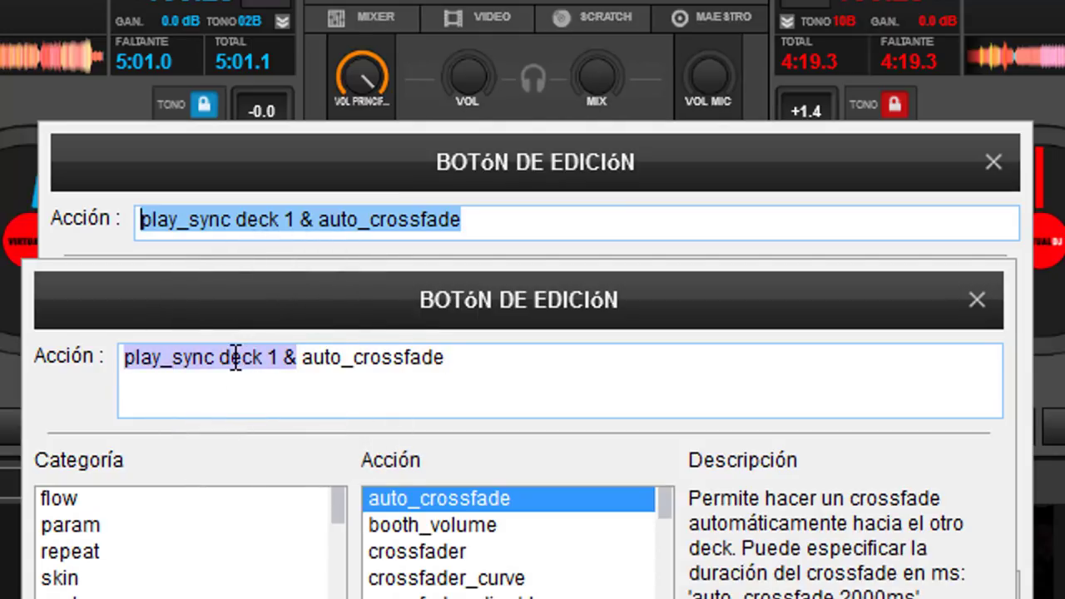
{"action": "left_click", "coordinate": [281, 356]}
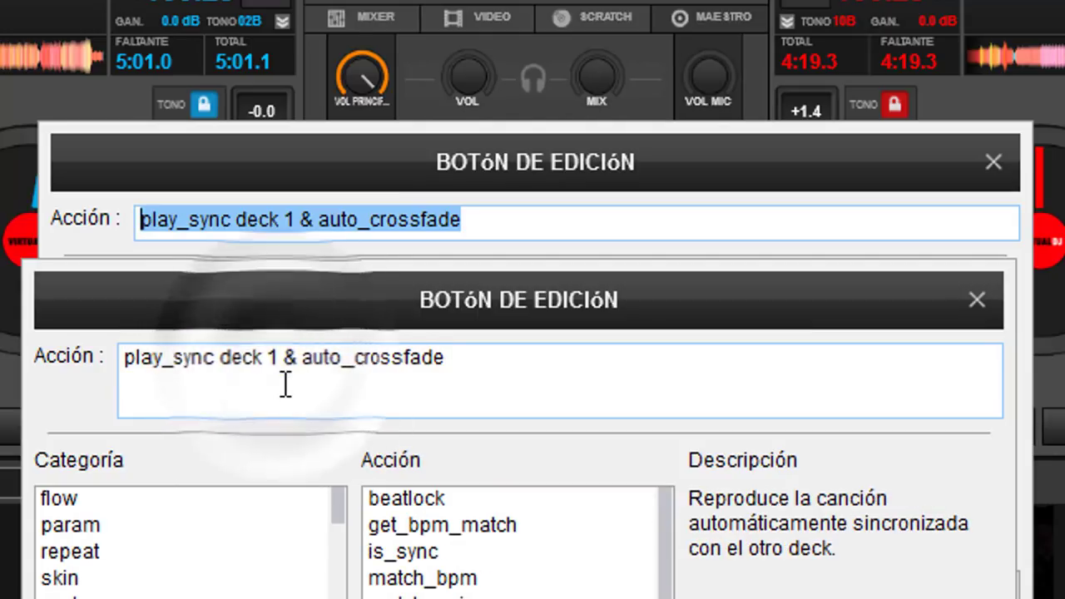
{"action": "key", "text": "Delete"}
{"action": "type", "text": "2"}
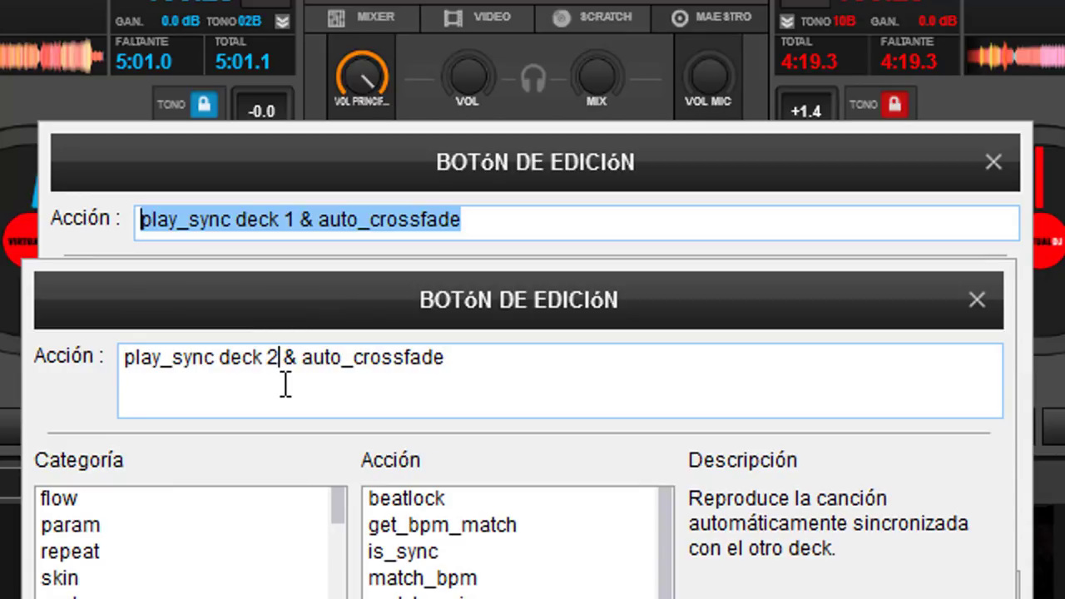
{"action": "left_click", "coordinate": [977, 300]}
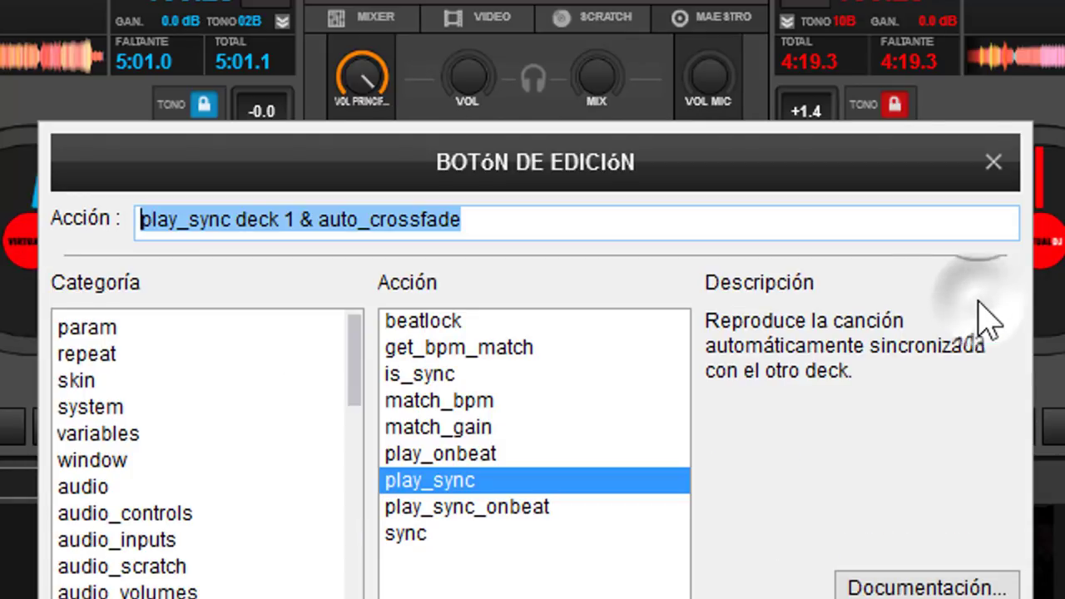
{"action": "left_click", "coordinate": [990, 167]}
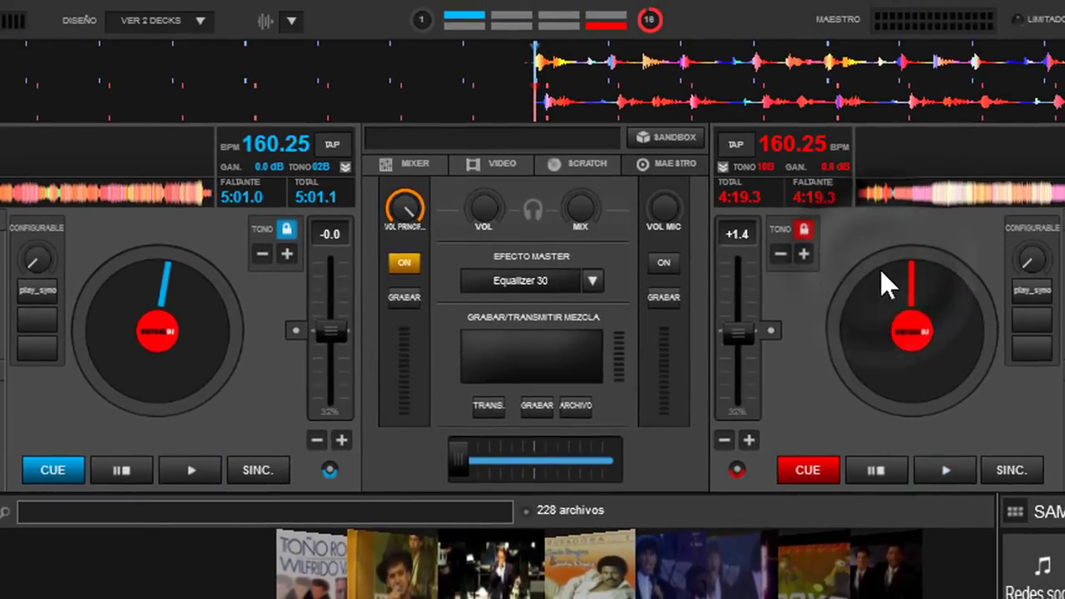
Step: Move the crossfader fully to deck B, play deck B, and trigger deck A's custom play_sync button to mix into deck A
{"action": "left_click_drag", "start_coordinate": [462, 456], "coordinate": [833, 417]}
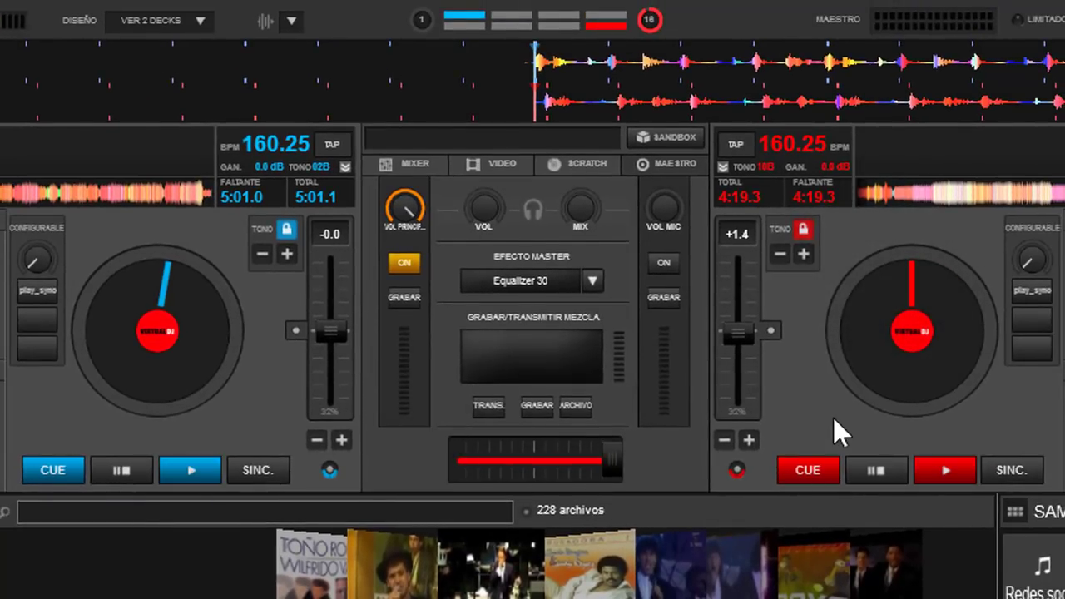
{"action": "left_click", "coordinate": [948, 466]}
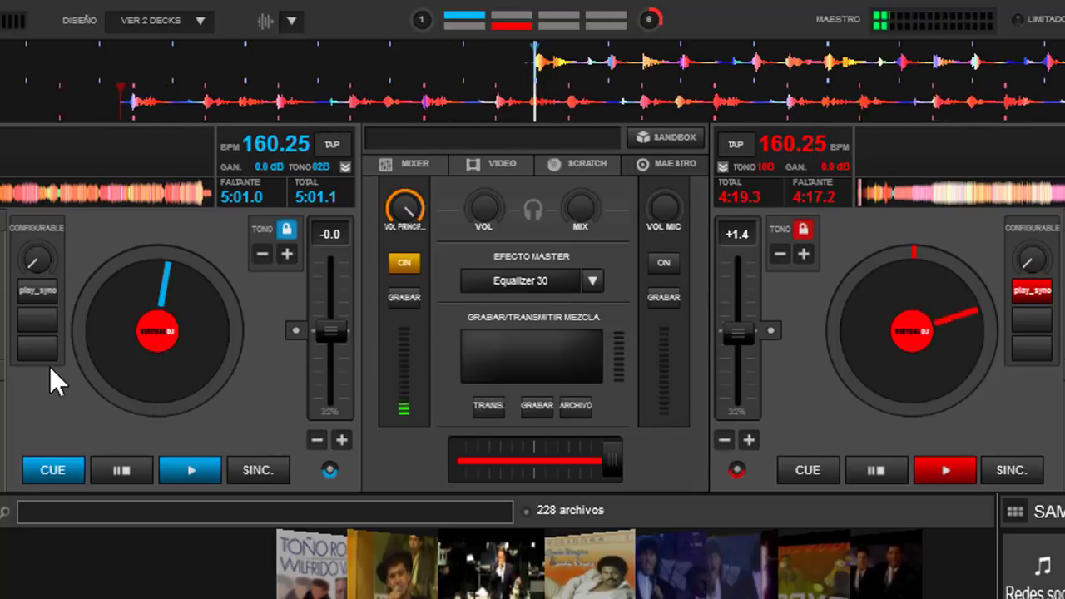
{"action": "left_click", "coordinate": [37, 290]}
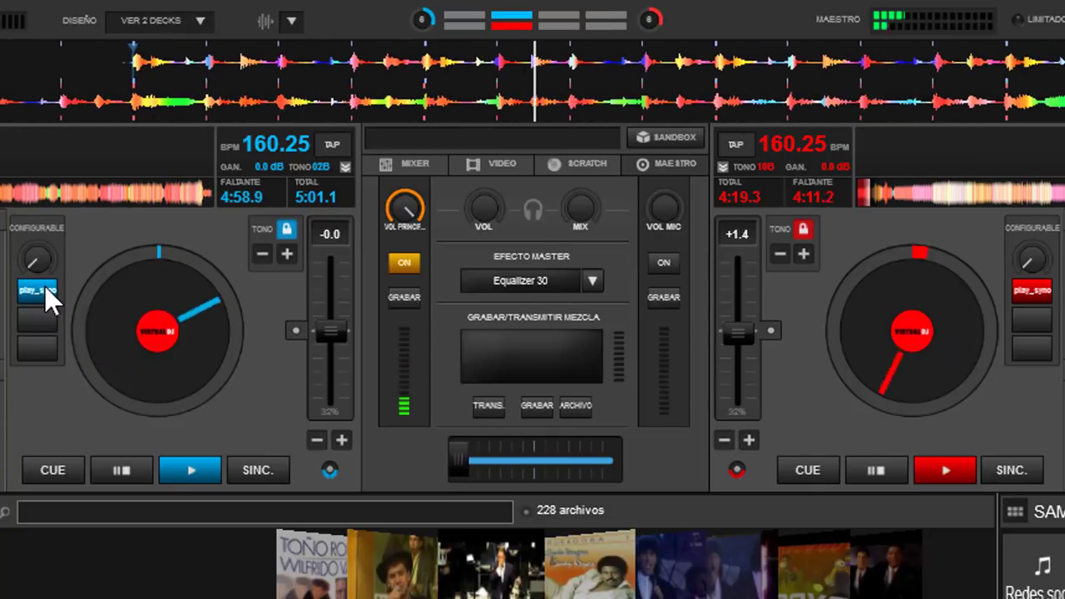
Step: Test the custom play_sync buttons on deck B and deck A in turn, returning each deck to its start before mixing into it
{"action": "double_click", "coordinate": [868, 468]}
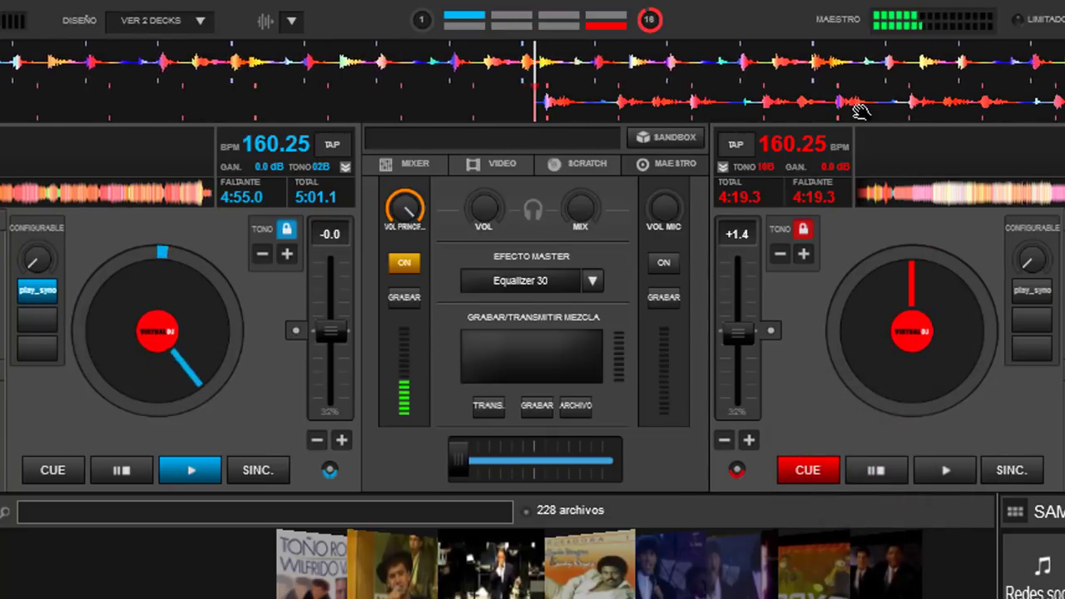
{"action": "left_click", "coordinate": [1032, 293]}
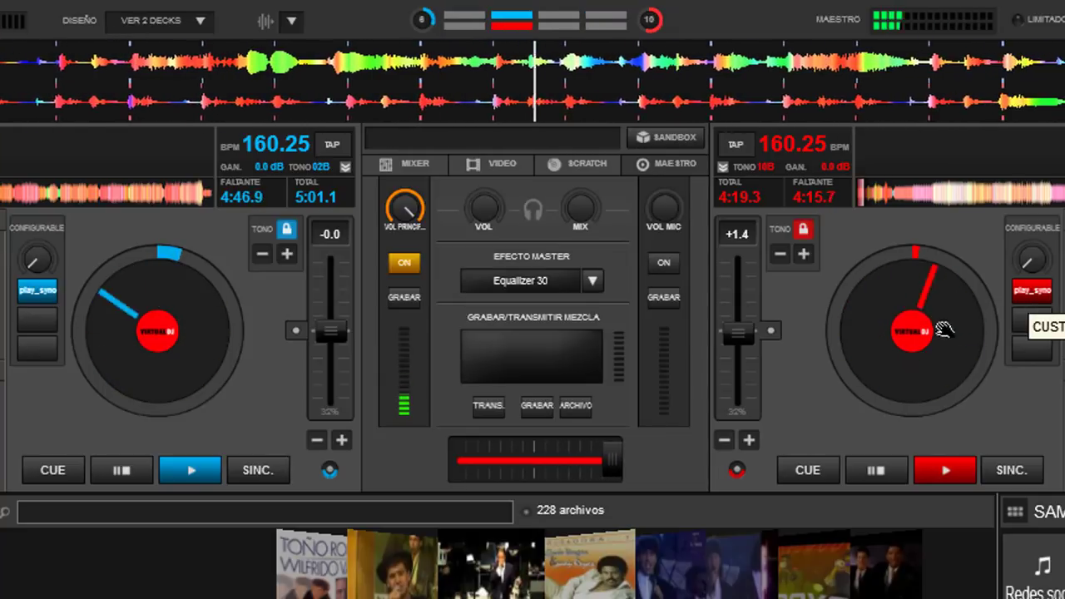
{"action": "left_click", "coordinate": [127, 468]}
{"action": "left_click", "coordinate": [129, 469]}
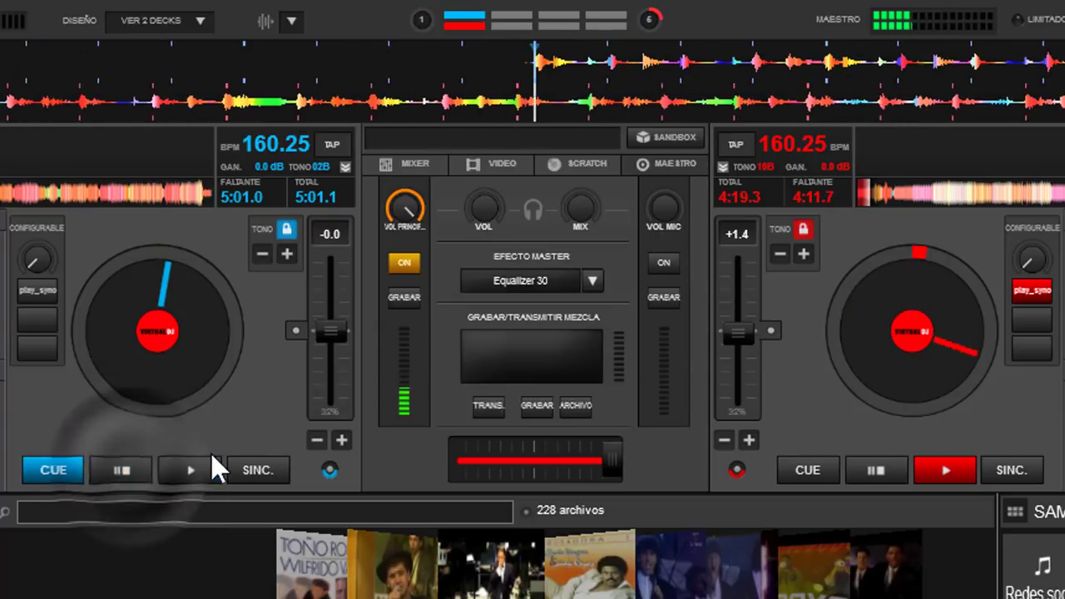
{"action": "left_click", "coordinate": [34, 289]}
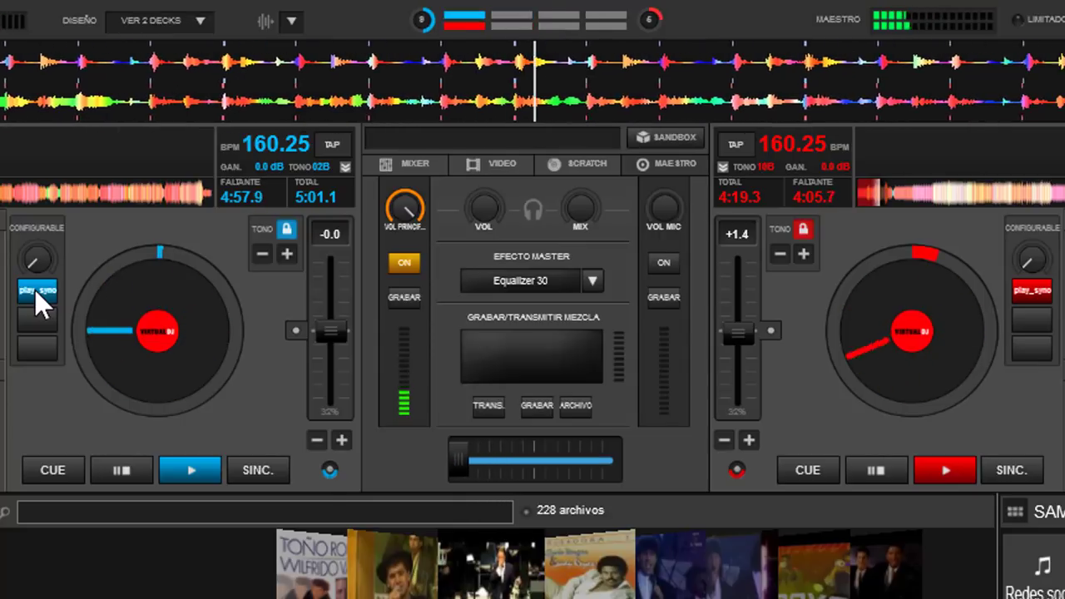
Step: Pause playback on both decks
{"action": "left_click", "coordinate": [877, 470]}
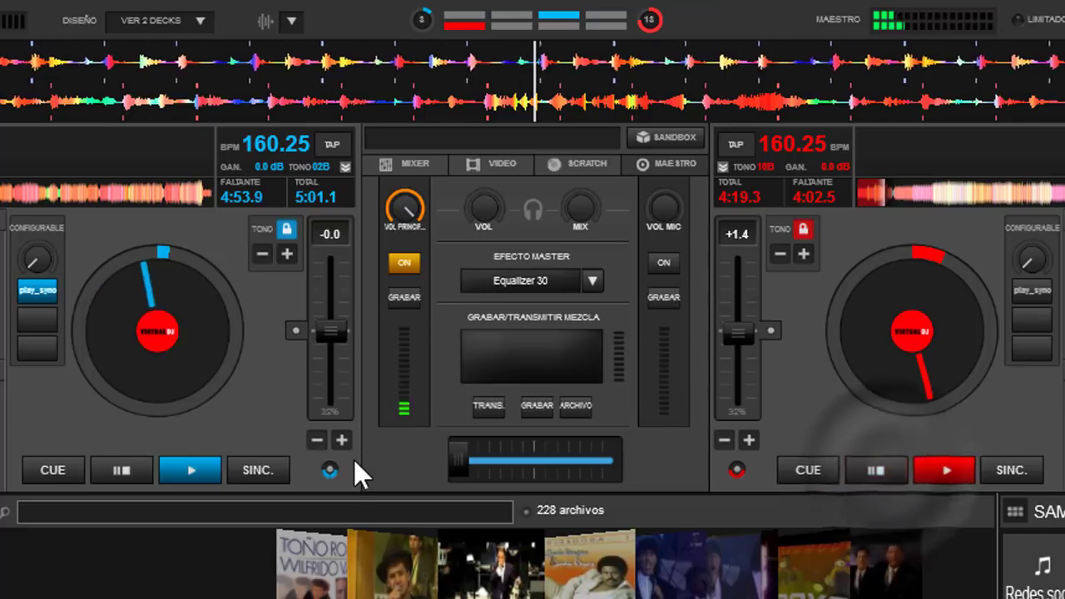
{"action": "left_click", "coordinate": [121, 471]}
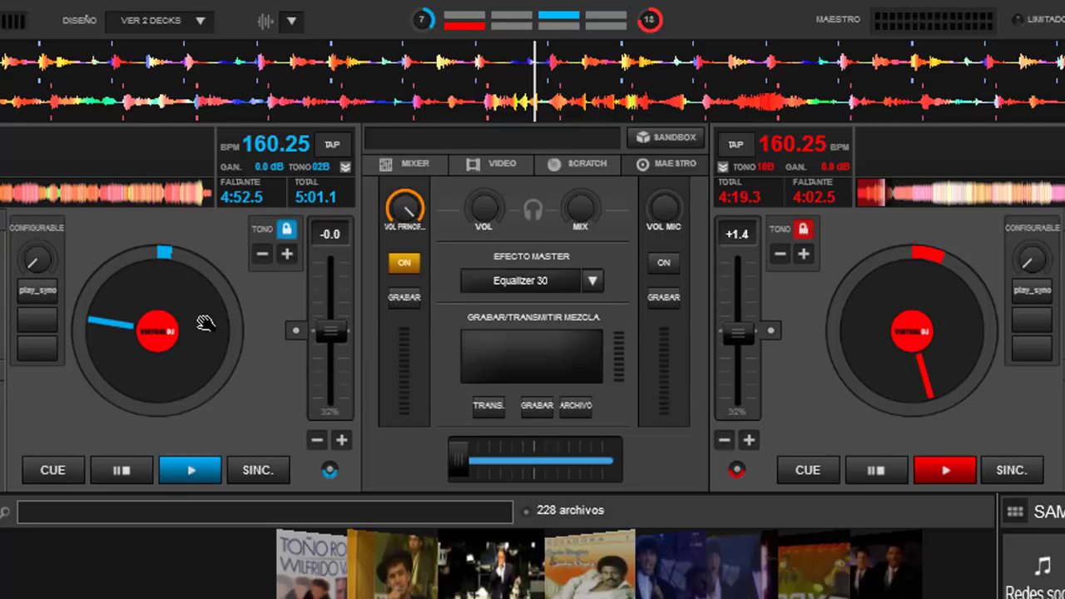
Step: Show the mixer controls between the decks and toggle deck B's headphone monitoring (PFL) on and off
{"action": "left_click", "coordinate": [408, 160]}
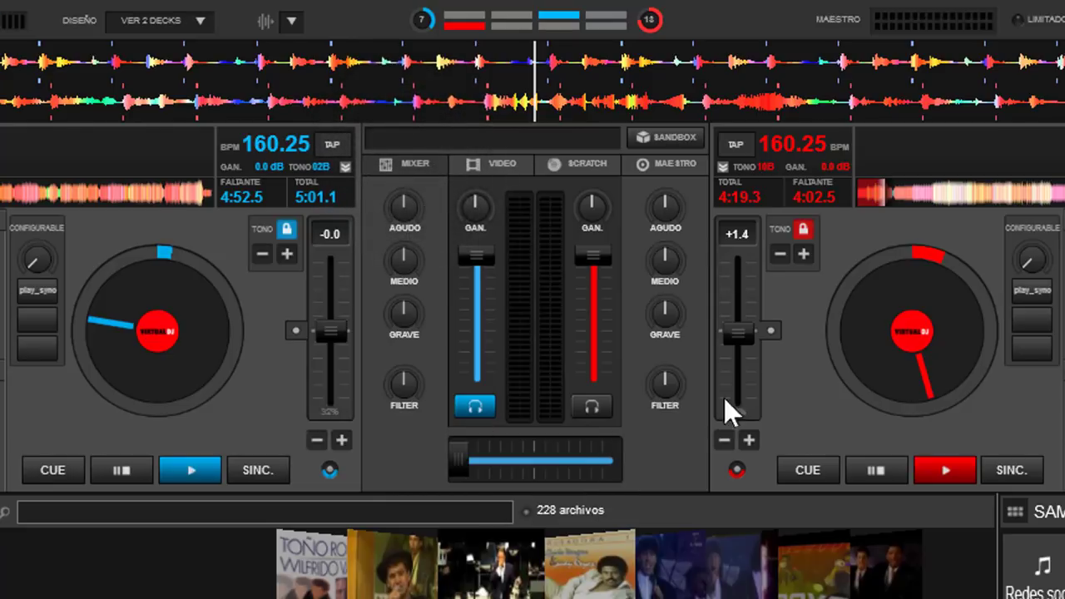
{"action": "left_click", "coordinate": [589, 407]}
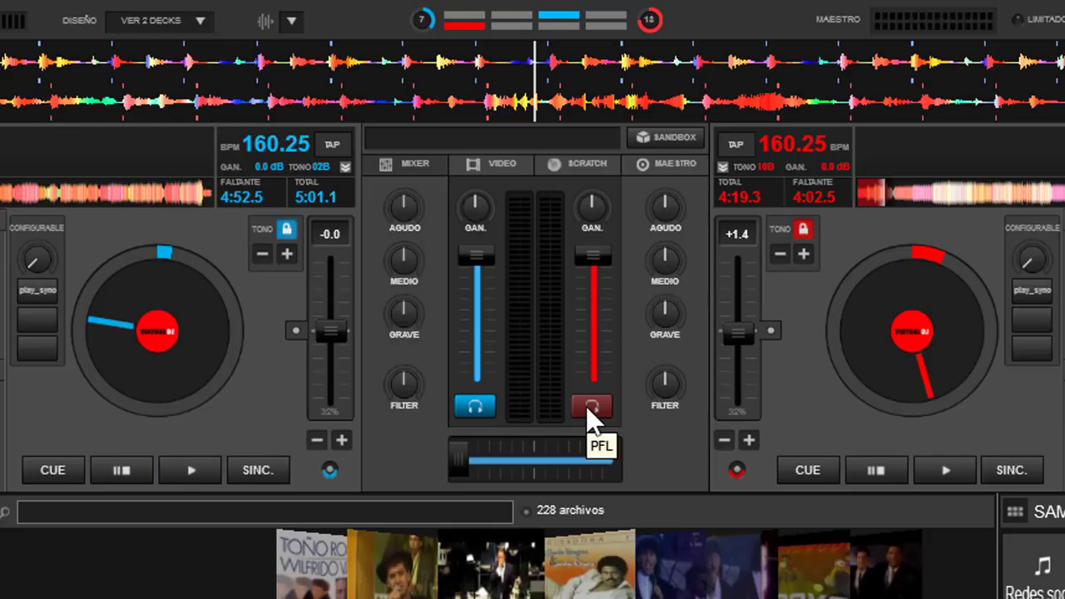
{"action": "left_click", "coordinate": [589, 407]}
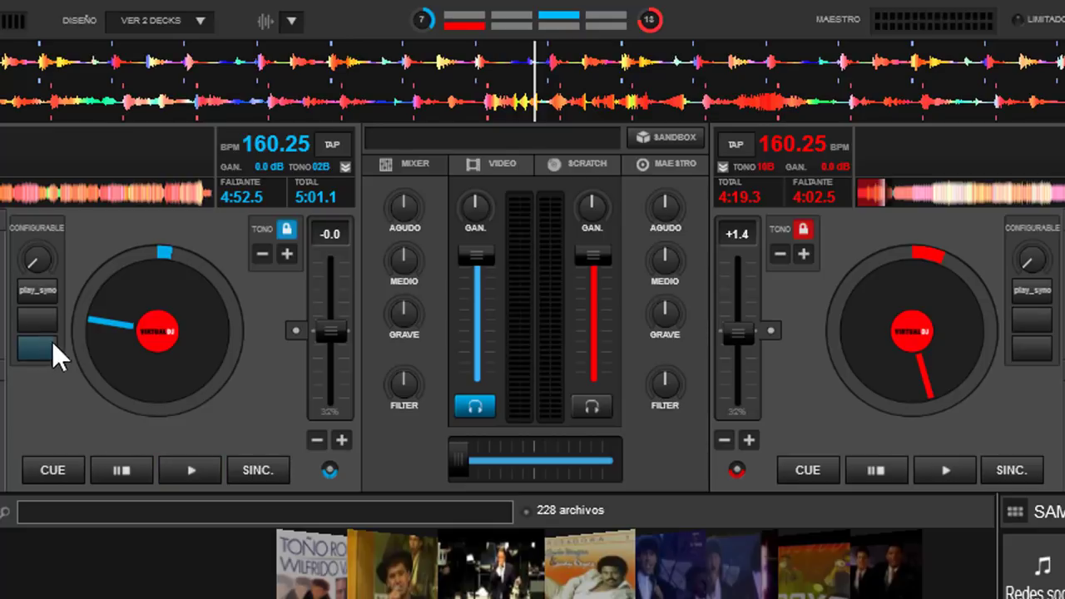